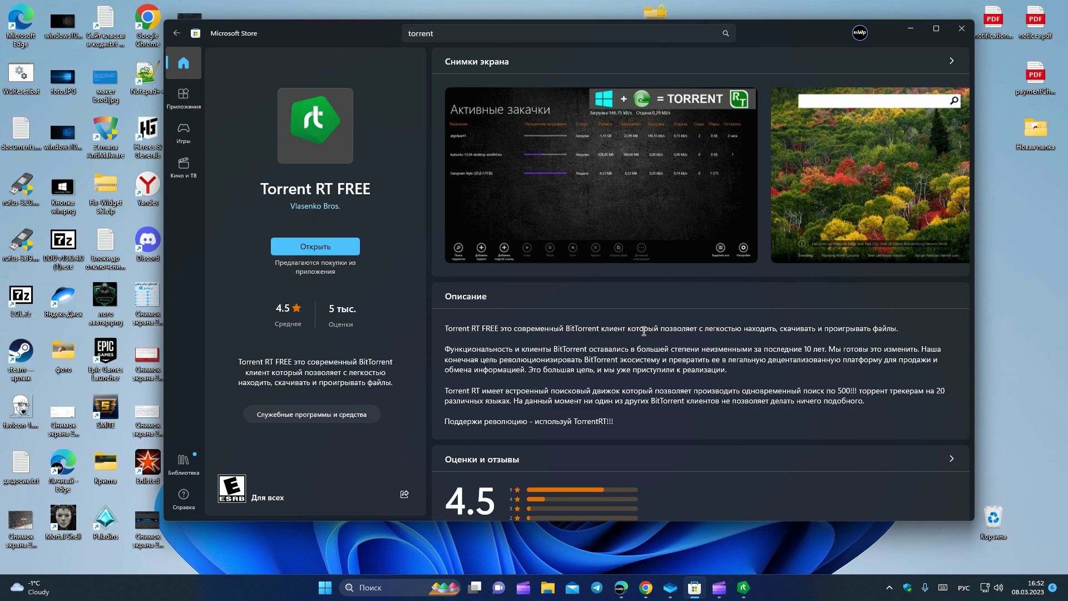
Enter "torrent rt" as the store search query and close the Microsoft Store window
click(466, 33)
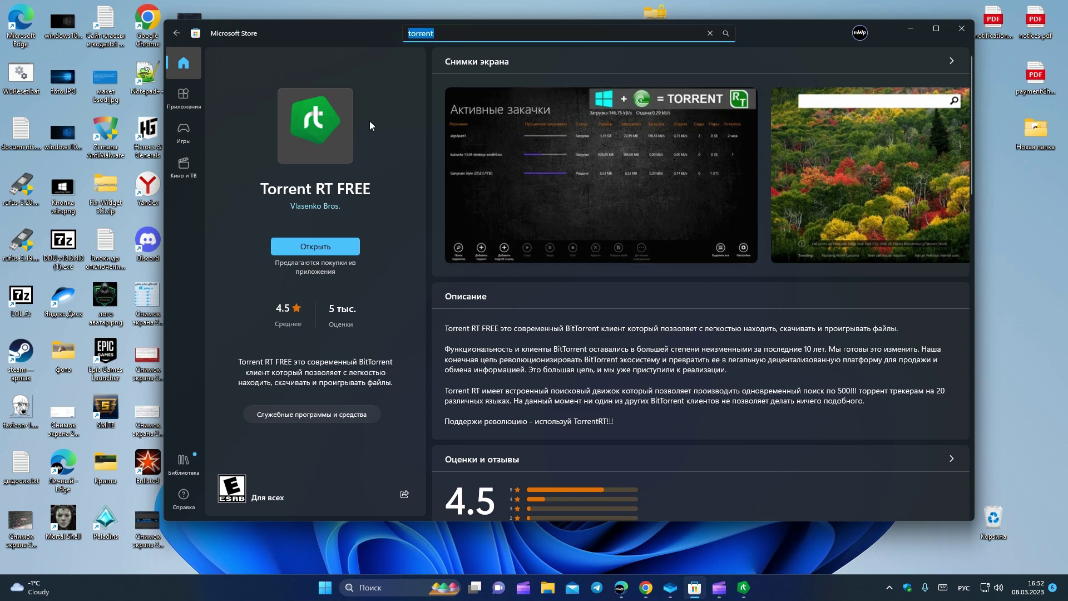
double_click(269, 190)
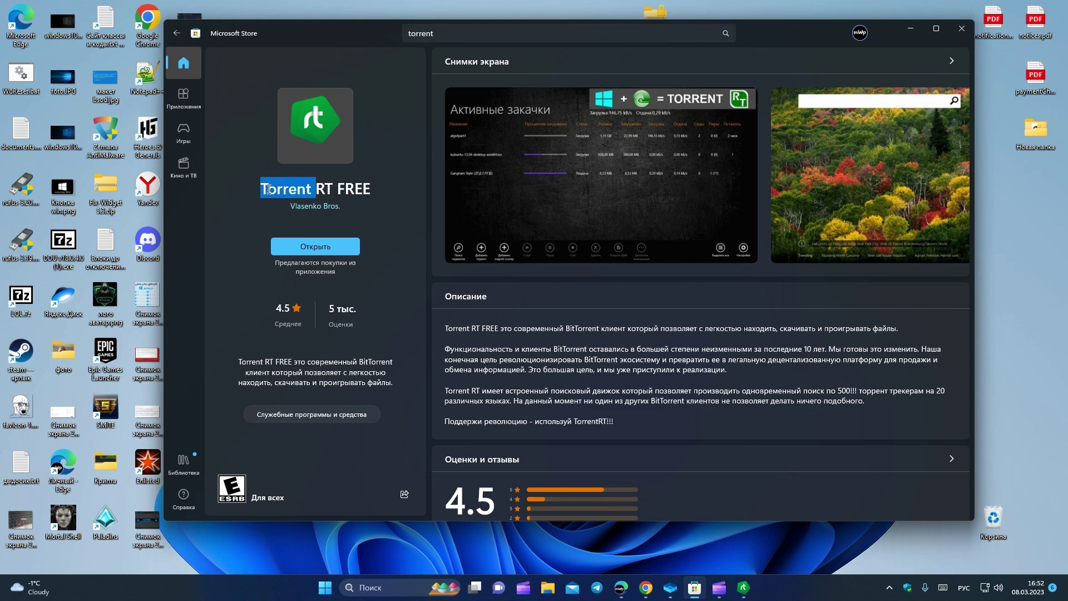
click(452, 32)
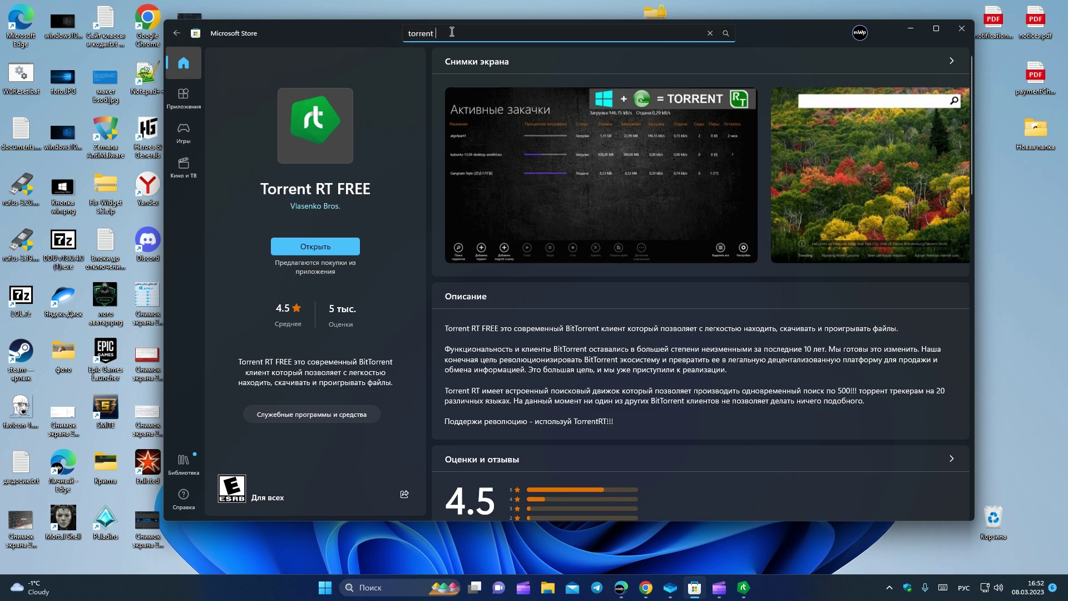
text(ке)
key(alt+shift)
key(BackSpace)
key(BackSpace)
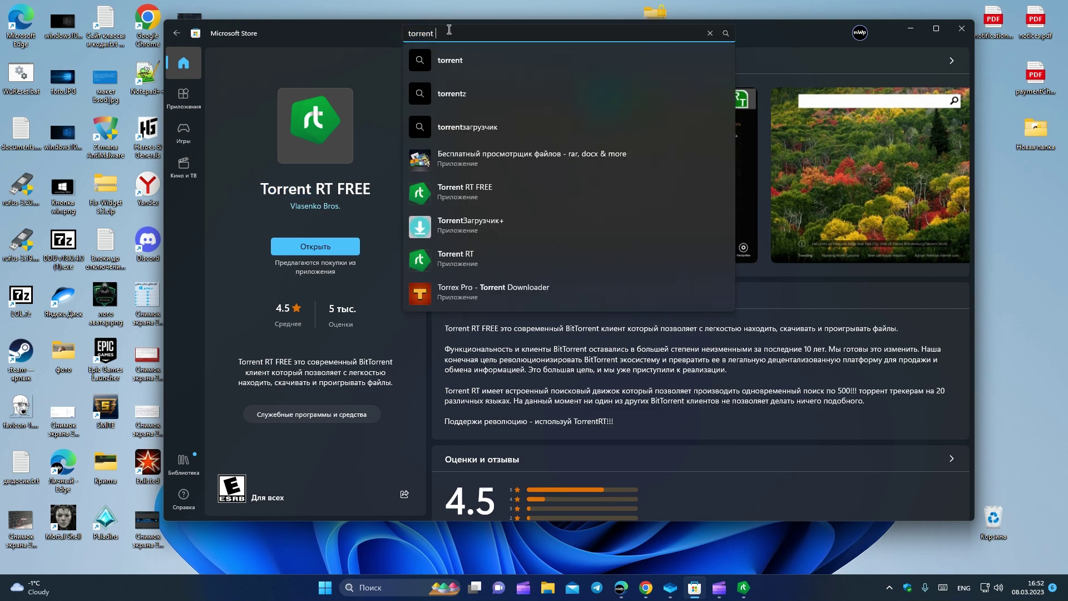
text(rt)
click(962, 29)
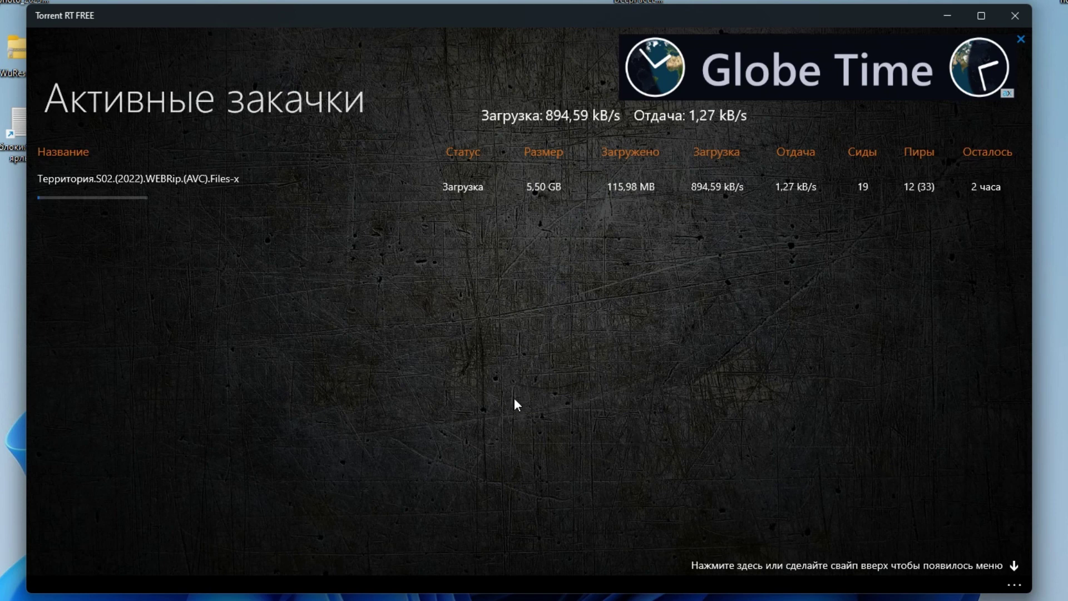
View the available actions for the Территория download and the client's settings page, and return to the active downloads
right_click(260, 177)
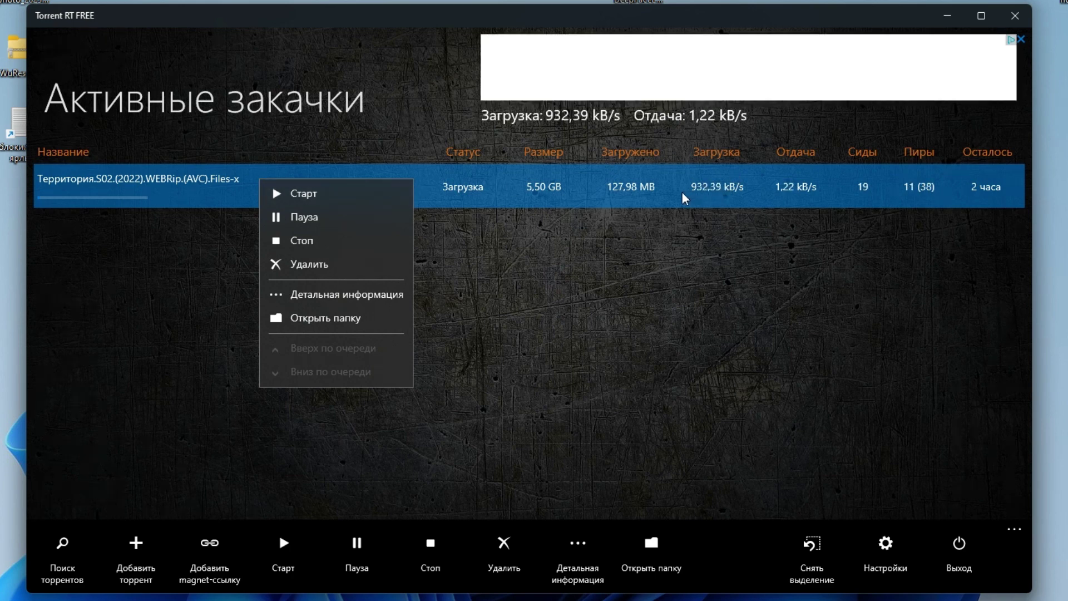
click(638, 262)
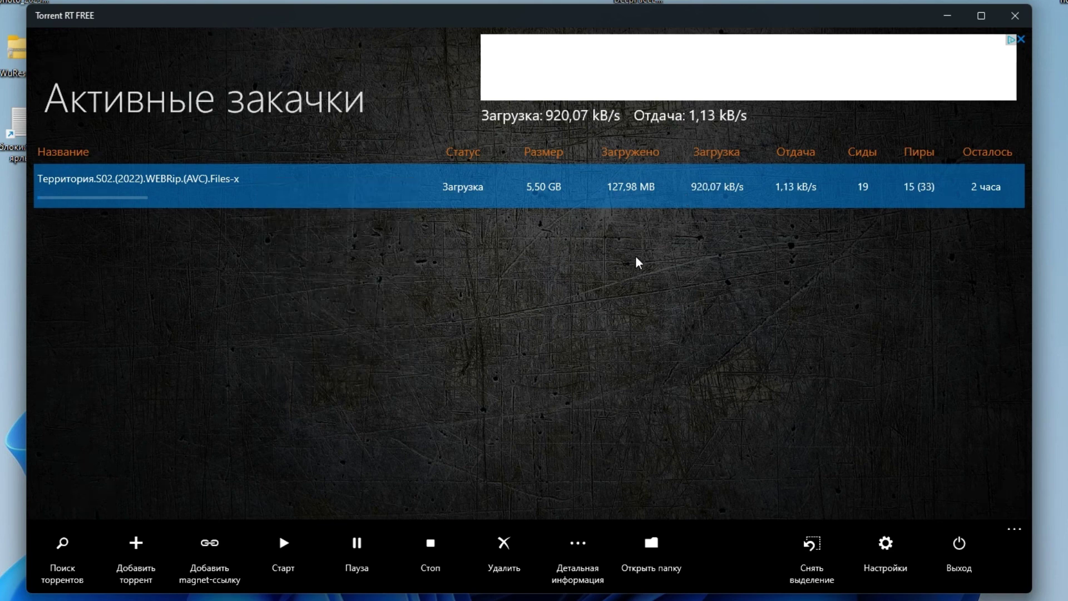
click(871, 563)
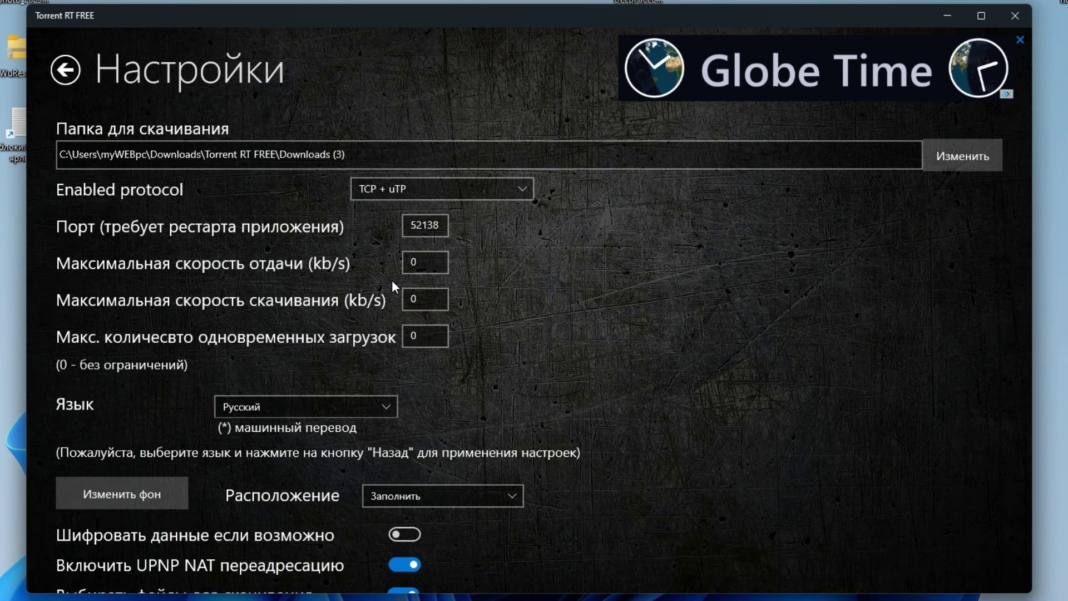
click(66, 73)
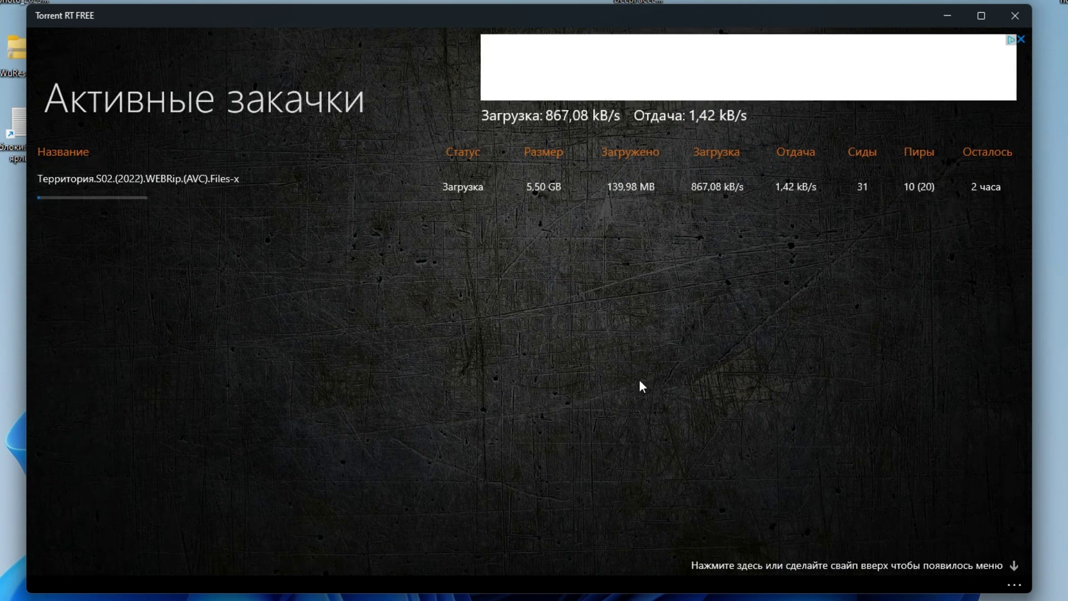
Select the Территория download, request exiting the client but decline the confirmation, and minimize and restore the window
click(428, 188)
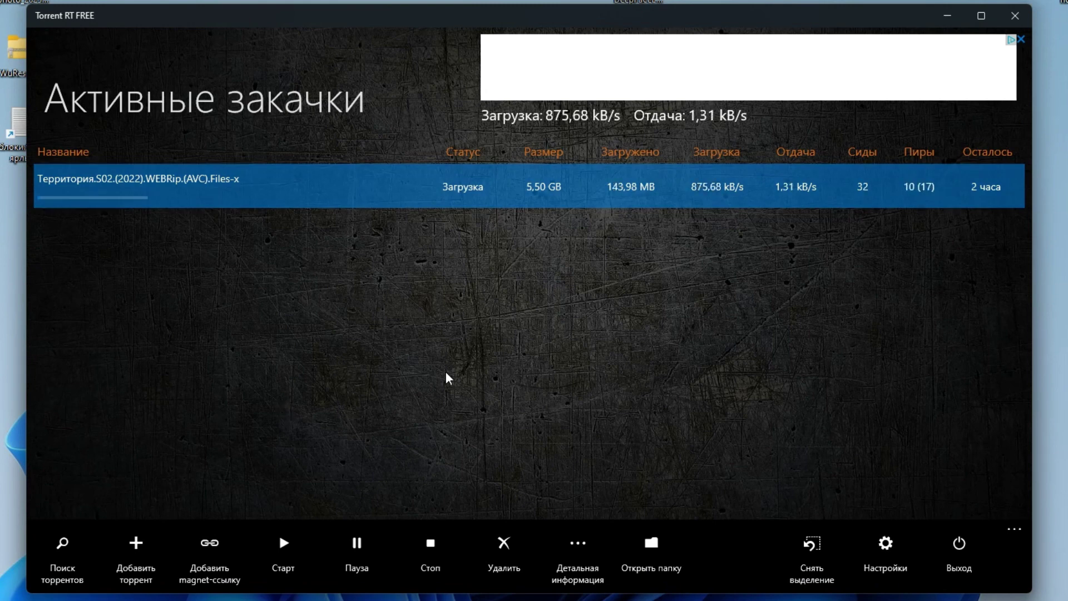
click(1015, 16)
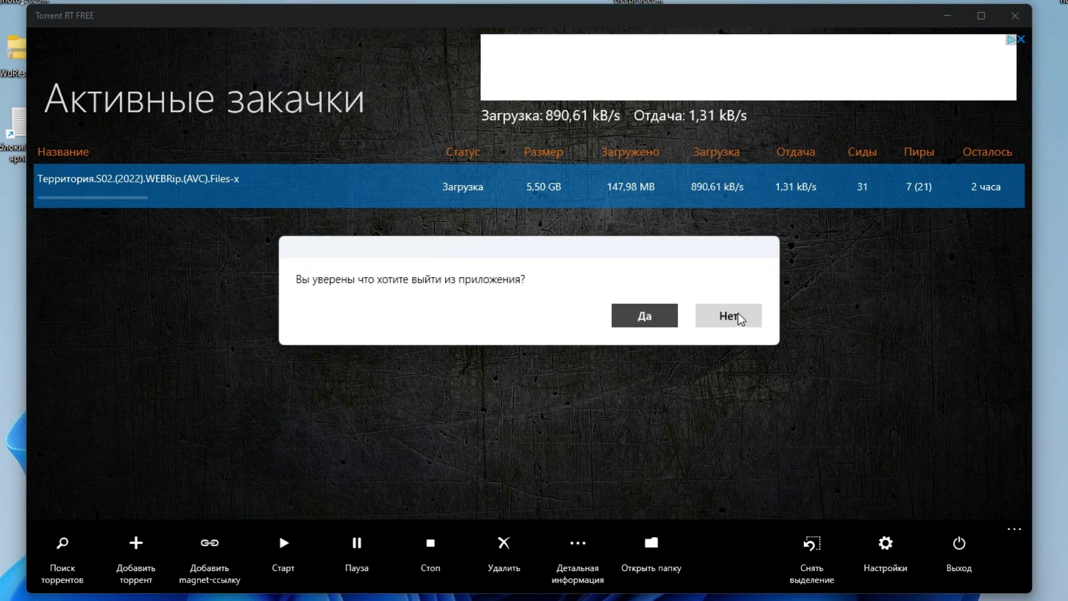
click(727, 312)
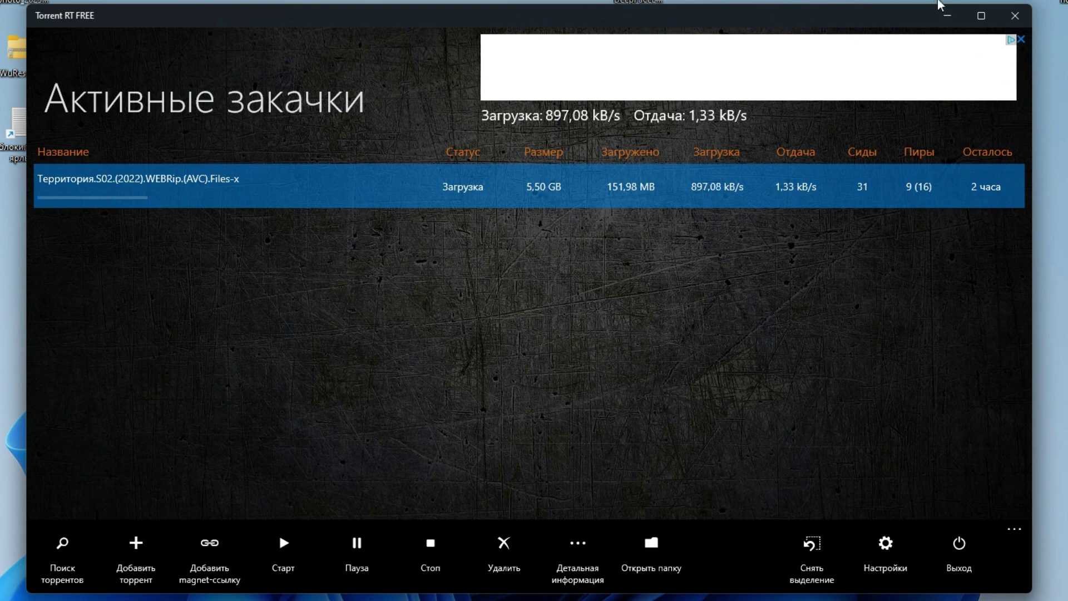
click(947, 16)
key(alt+Tab)
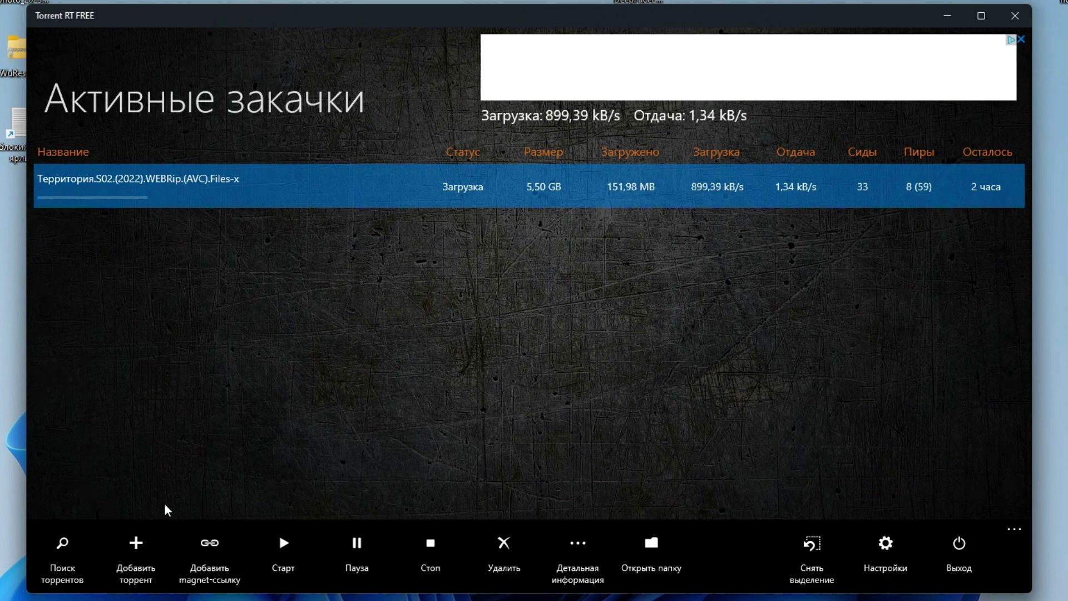
Open the torrent search with an empty query and browse the available categories
click(63, 543)
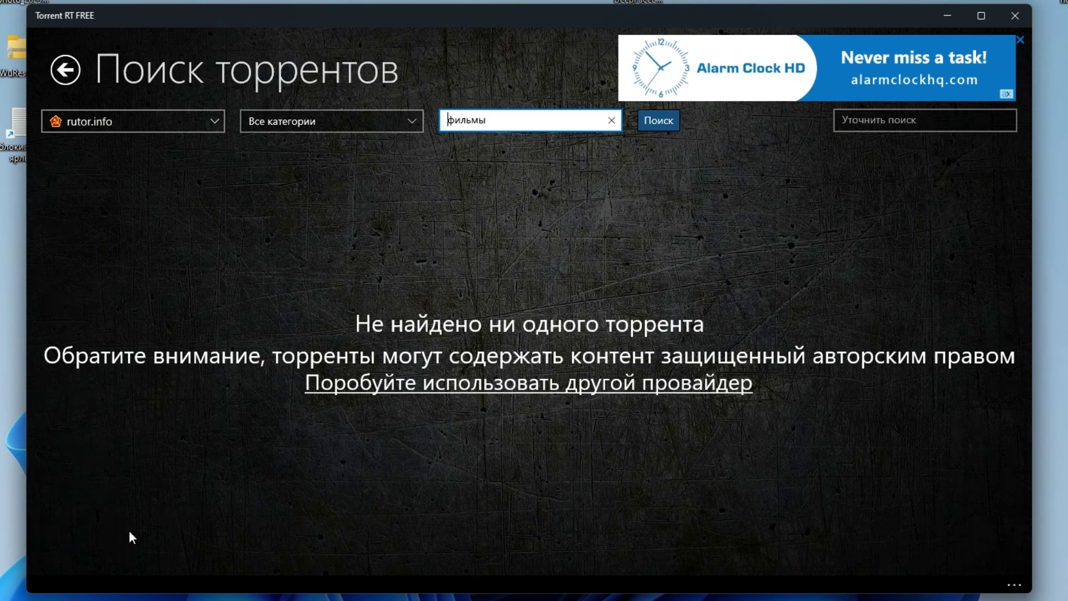
click(611, 120)
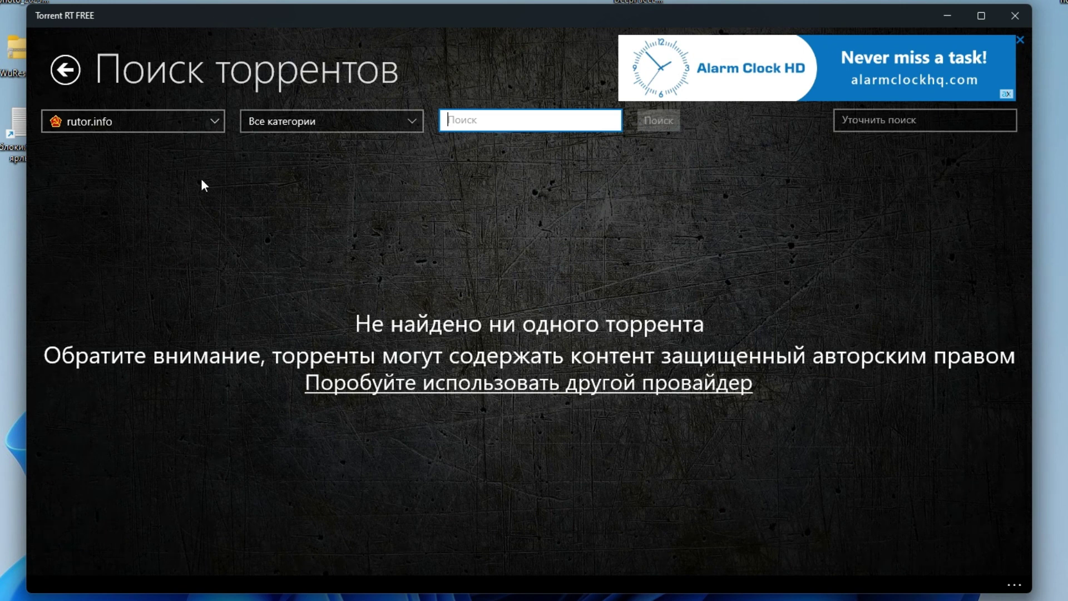
click(272, 124)
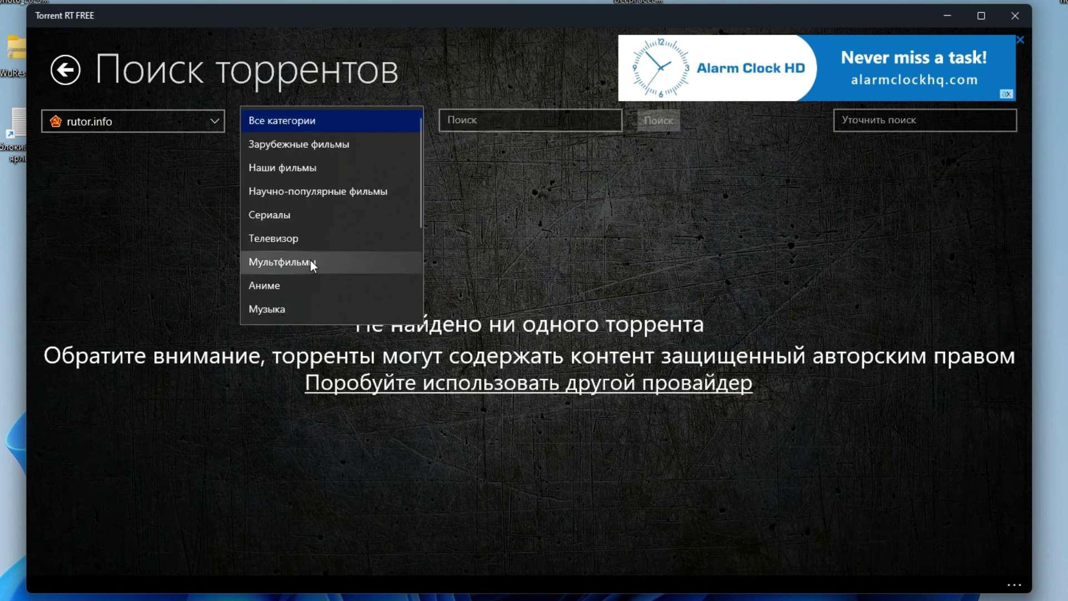
scroll(314, 262, down, 3)
scroll(323, 278, up, 3)
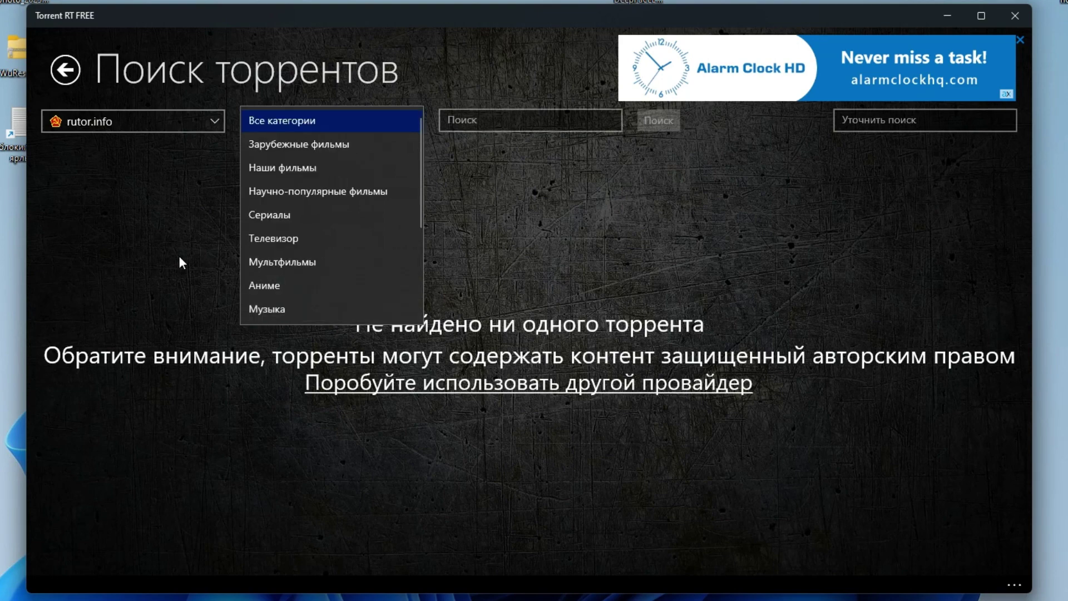
Add the Russian trackers AniLibria, Animedia, BigFANGroup and BitRu to the selected search providers
click(209, 132)
click(196, 121)
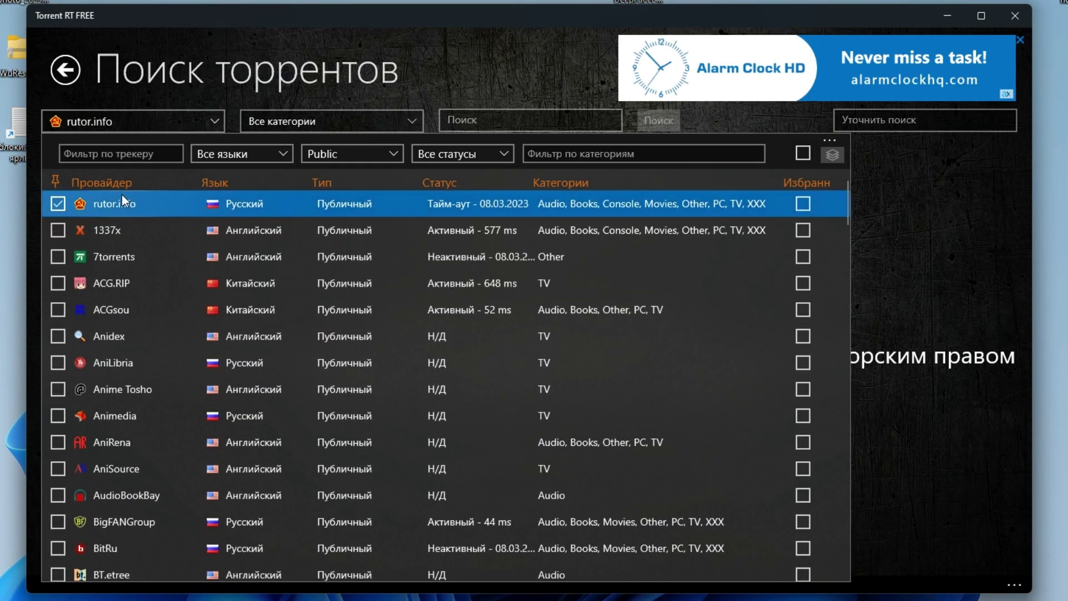
click(56, 363)
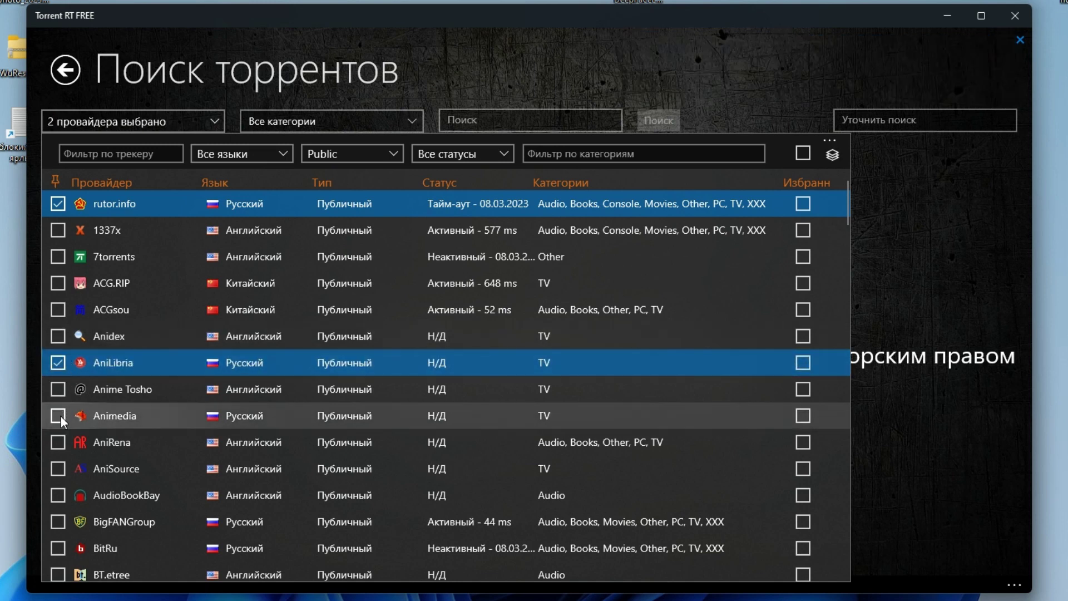
click(59, 416)
scroll(93, 406, down, 1)
click(58, 480)
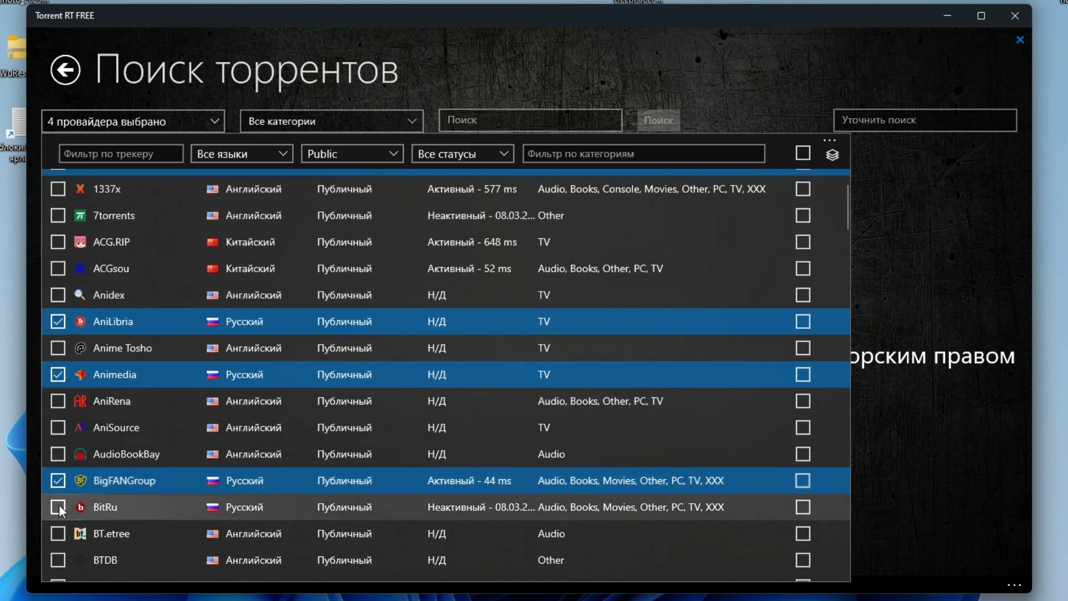
click(59, 506)
Add the Russian trackers Byrutor, GTorrent and HDReactor to the selected search providers
scroll(134, 462, down, 5)
scroll(128, 467, down, 7)
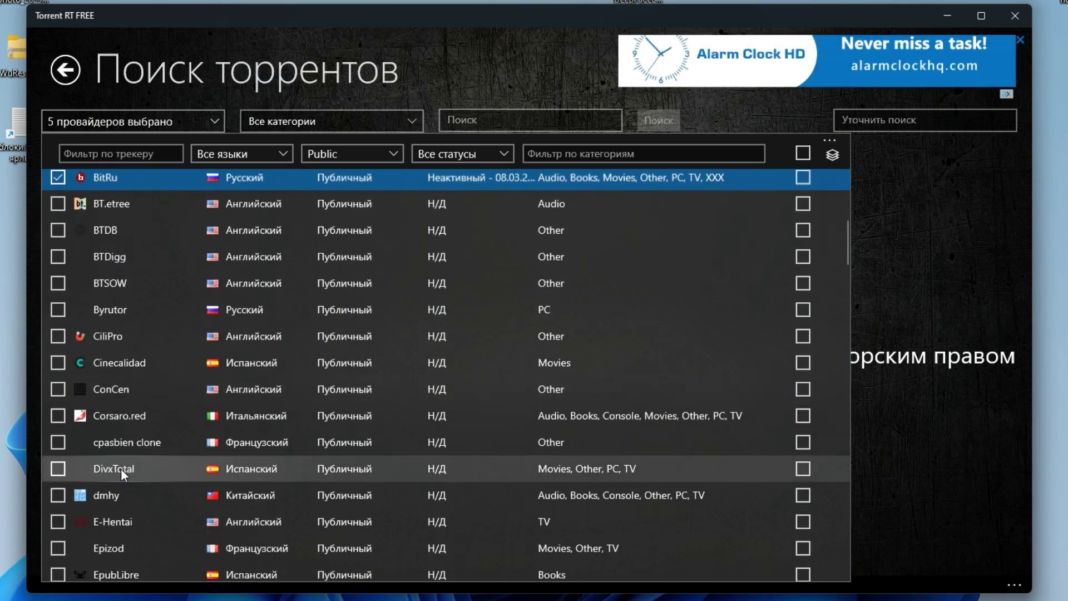
click(58, 310)
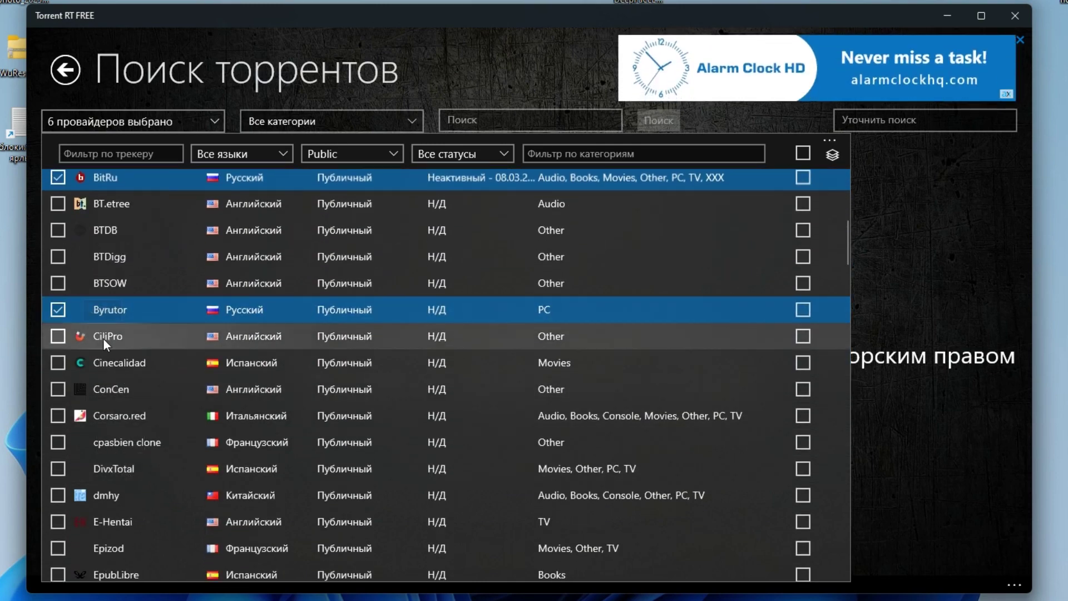
scroll(102, 338, down, 5)
scroll(101, 343, down, 6)
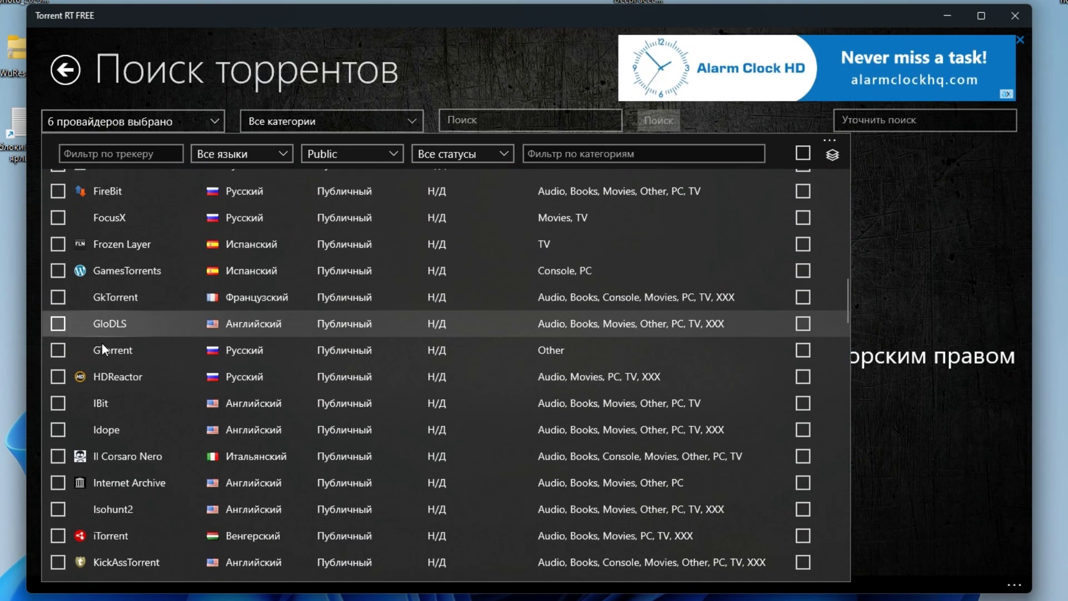
click(58, 316)
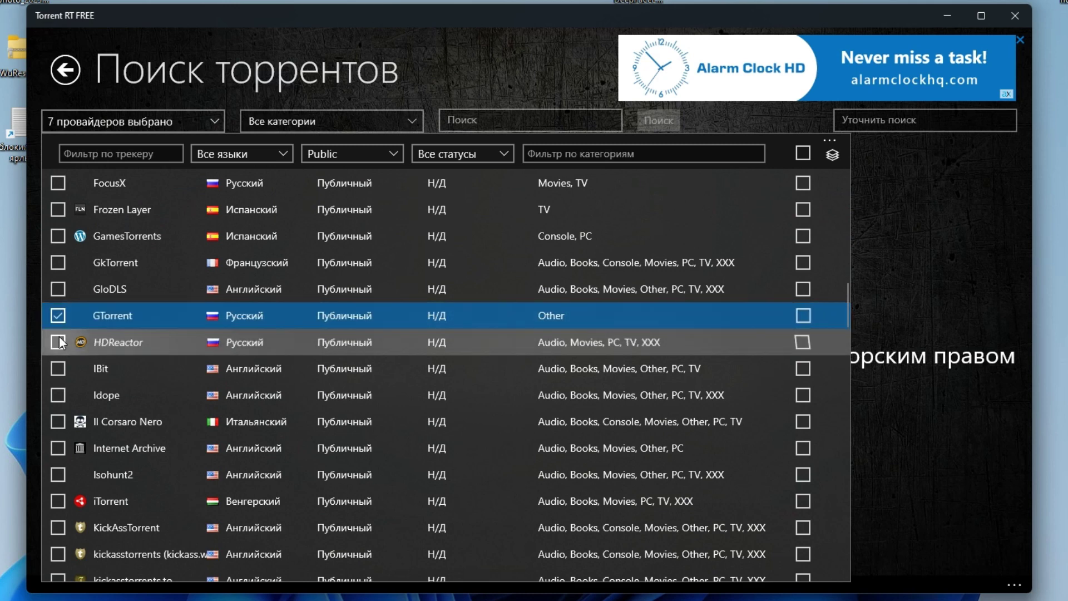
click(58, 342)
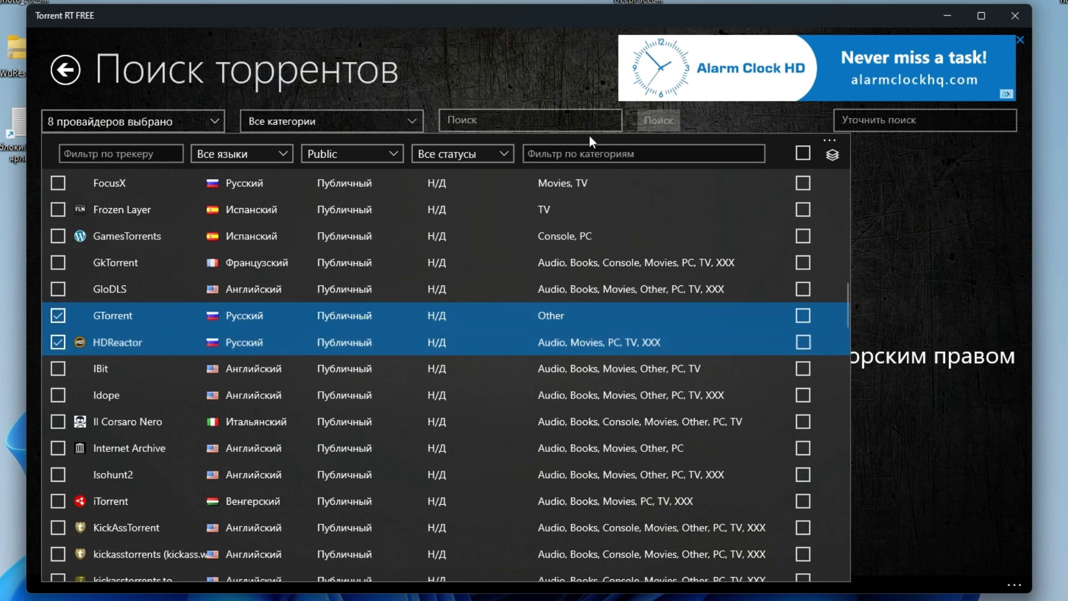
Search the selected providers for "gta 5" across all categories
click(475, 119)
text(gta 5)
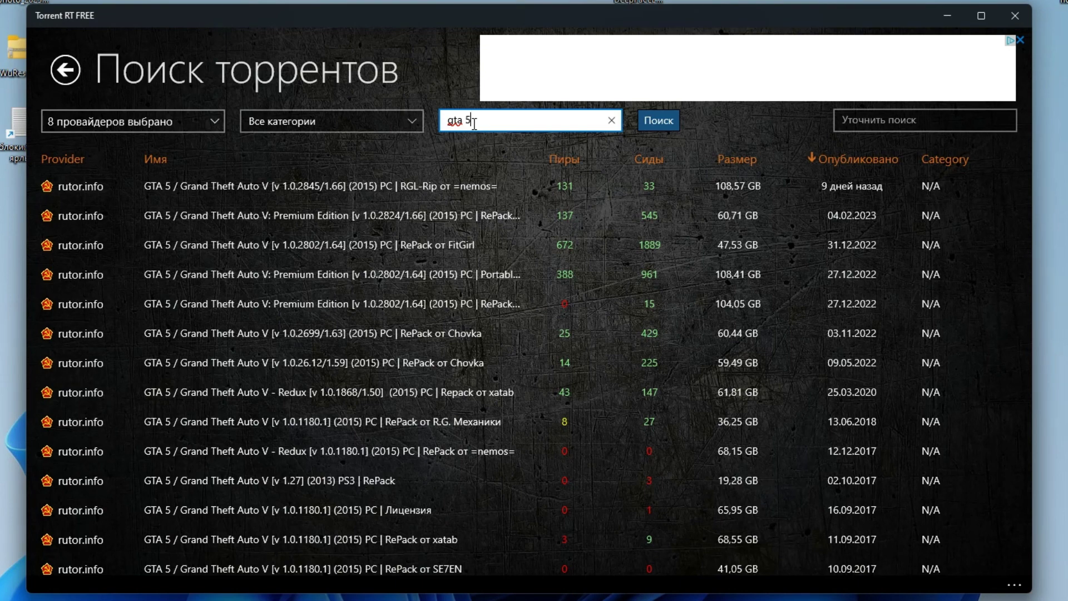
key(BackSpace)
key(BackSpace)
text(5)
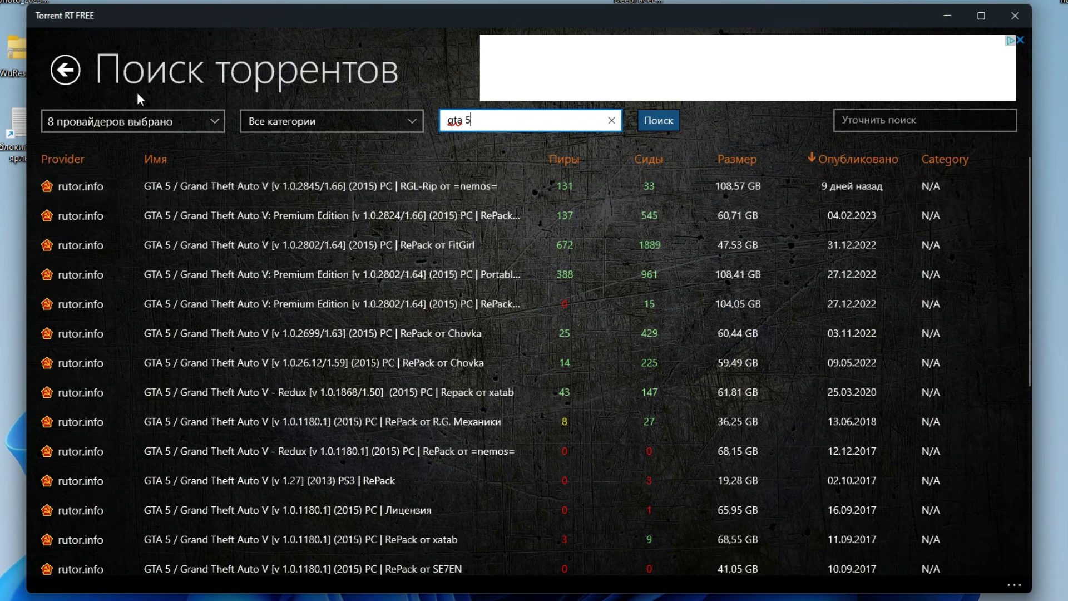
Return to the active downloads and open the detailed information of the Территория download
click(65, 74)
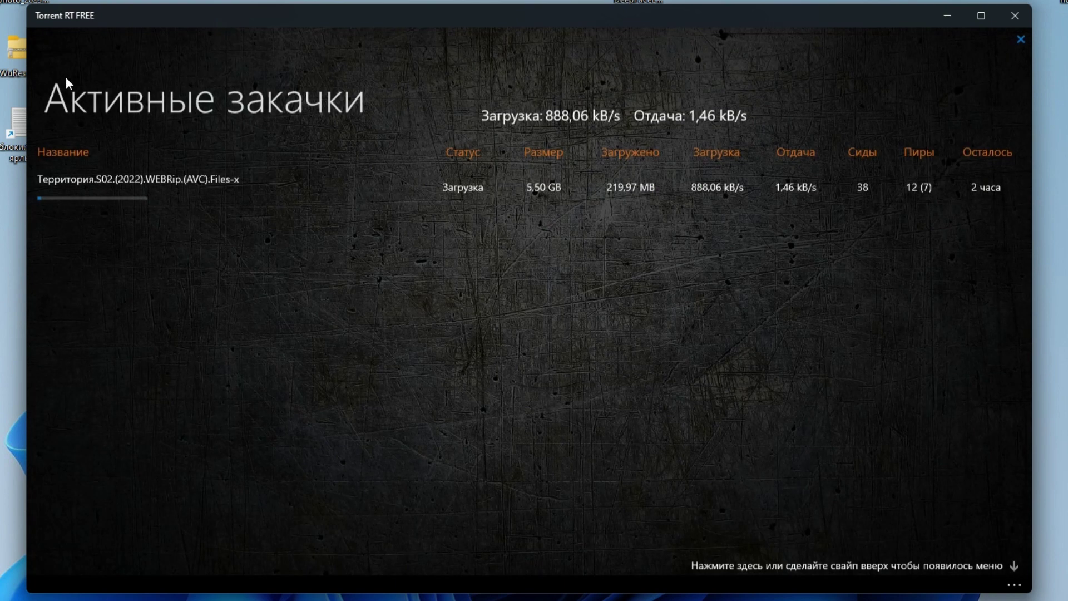
click(241, 192)
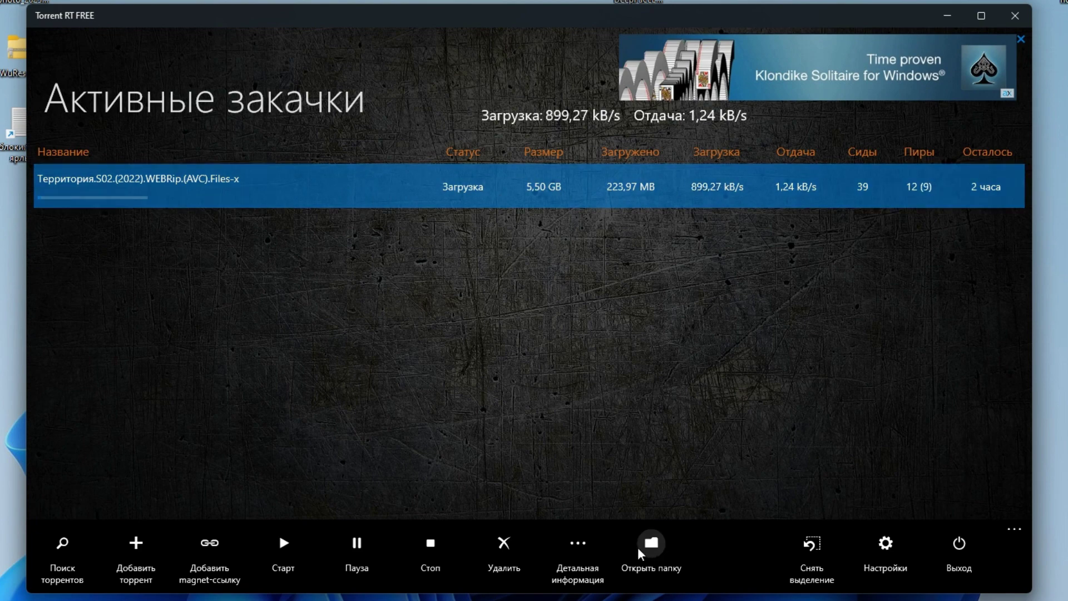
click(579, 548)
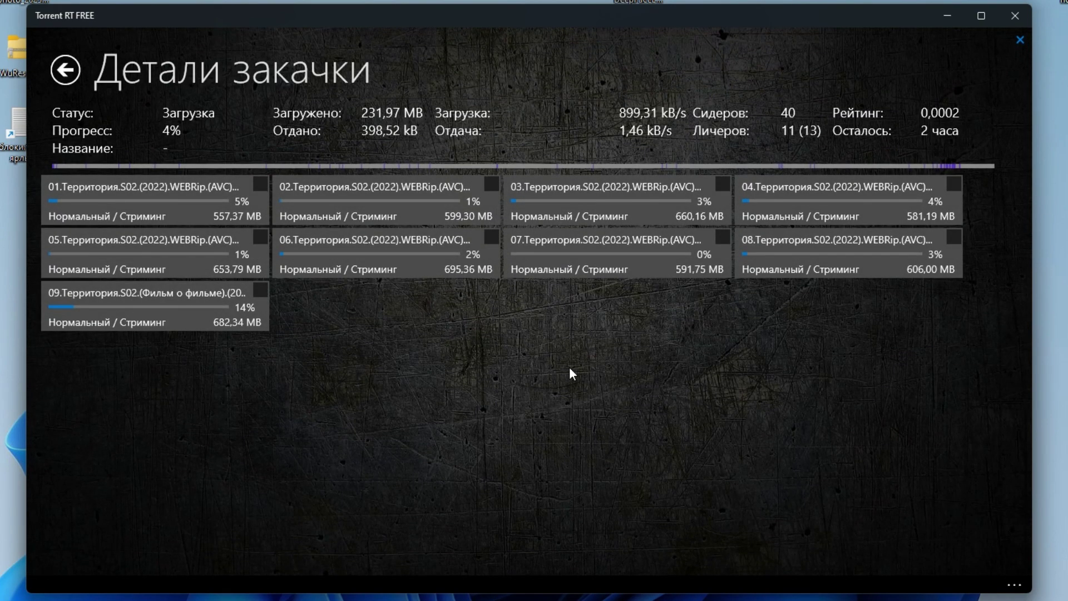
Select all nine files of the Территория download, from 01 to 09
click(260, 184)
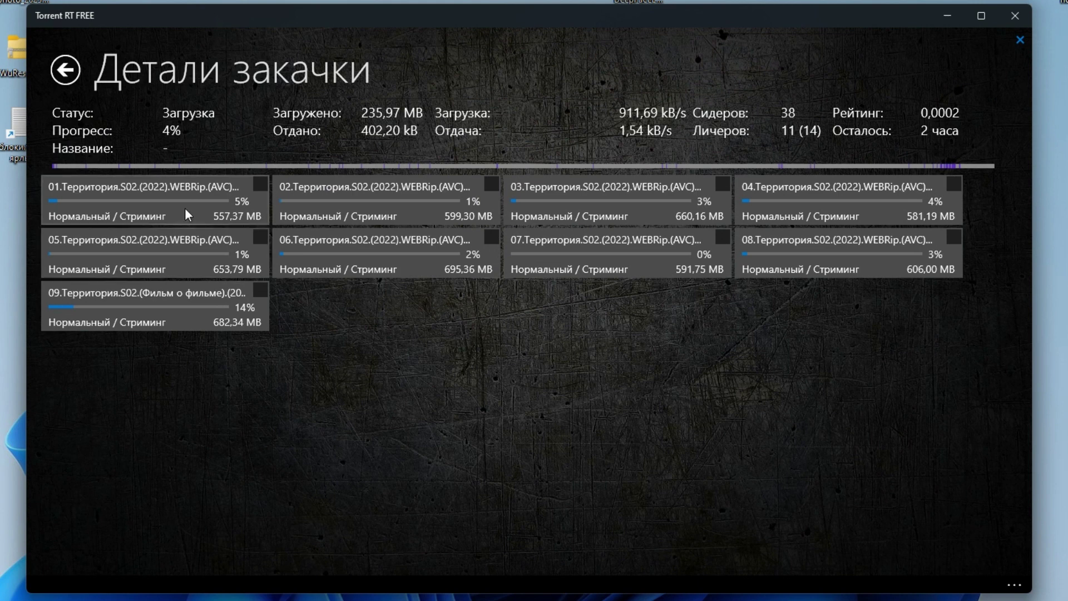
click(261, 237)
click(260, 290)
click(320, 250)
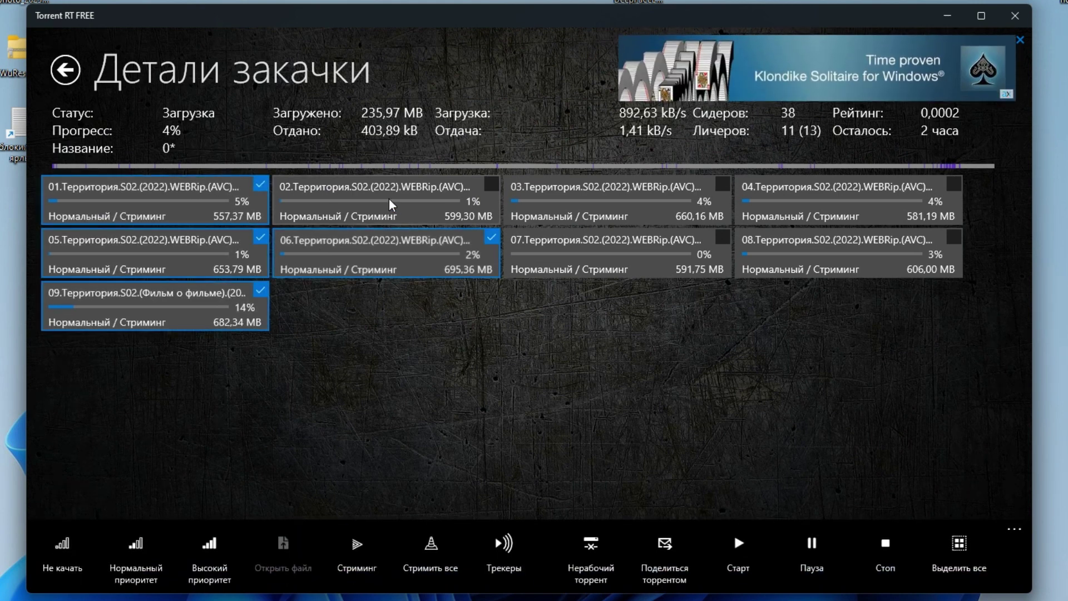
click(345, 197)
click(578, 195)
click(579, 245)
click(792, 211)
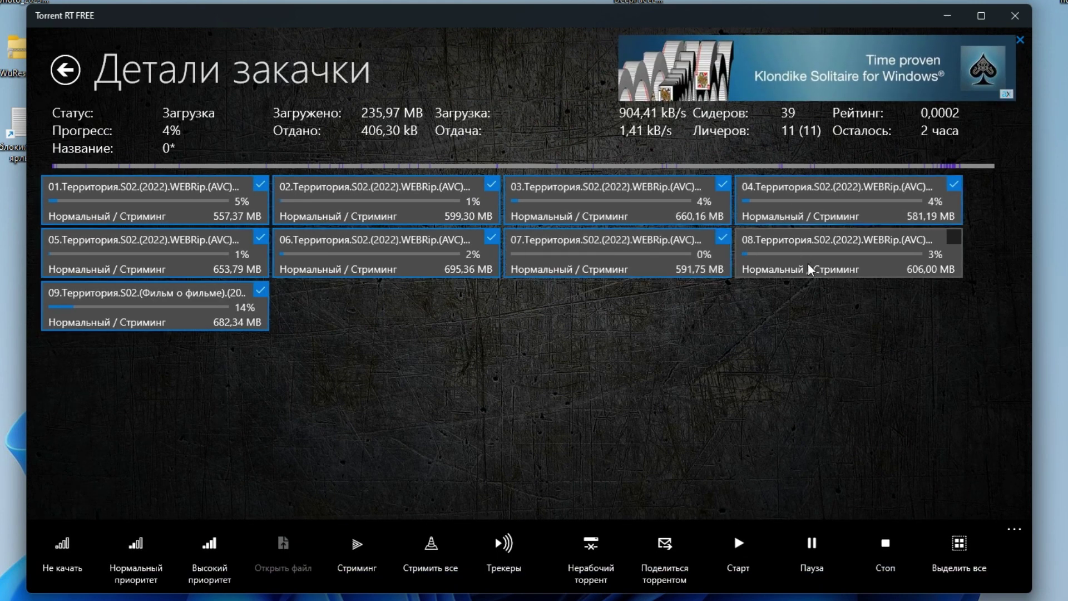
click(747, 269)
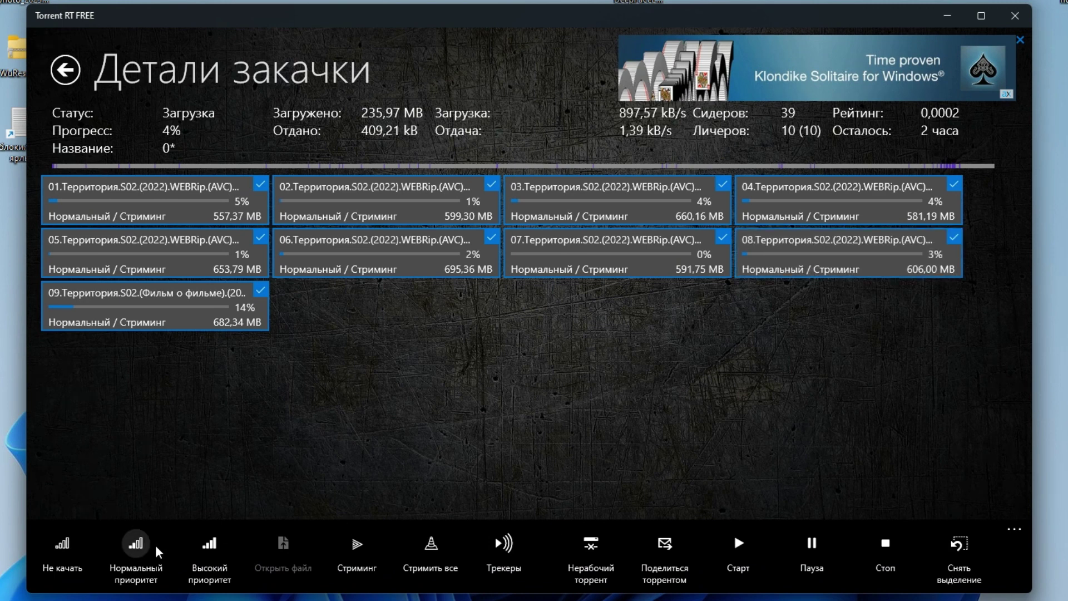
Deselect files 02 through 09 of the Территория download, keeping only file 01 selected
click(181, 323)
click(192, 268)
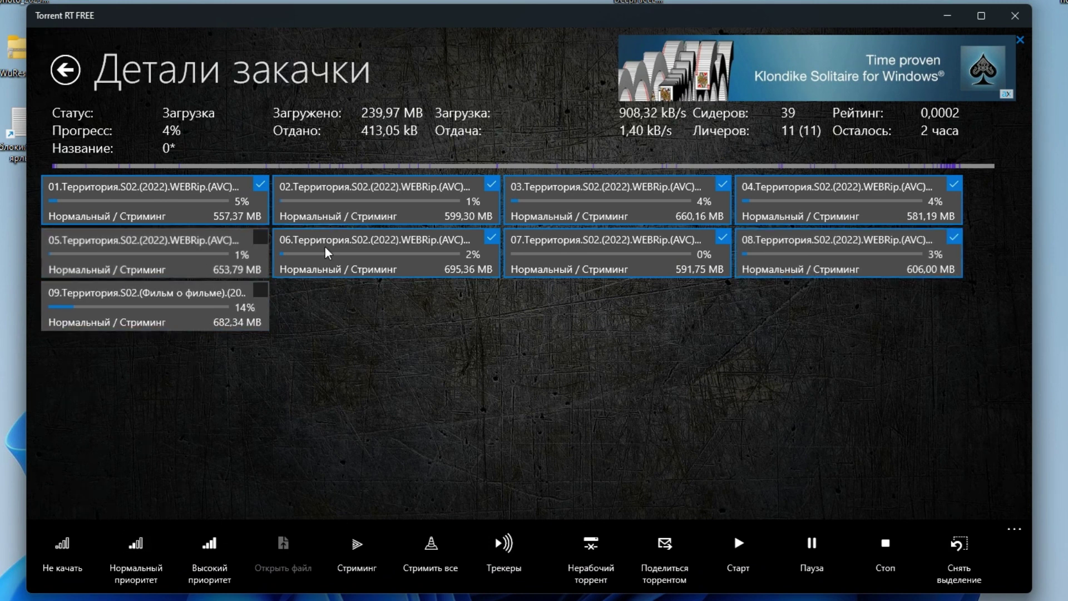
click(356, 261)
click(368, 212)
click(545, 211)
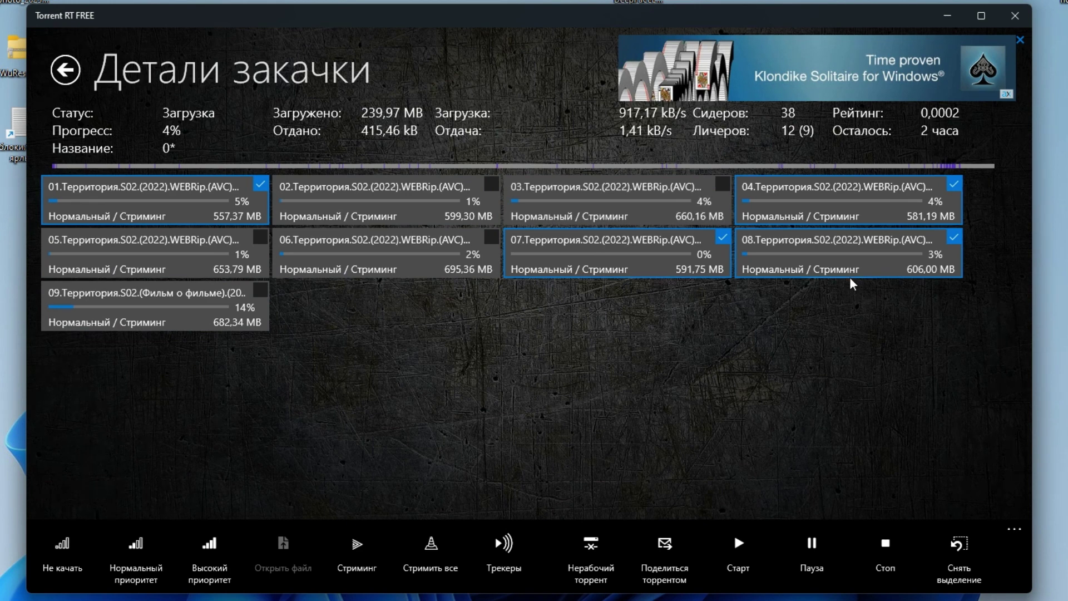
click(839, 210)
click(834, 262)
click(691, 256)
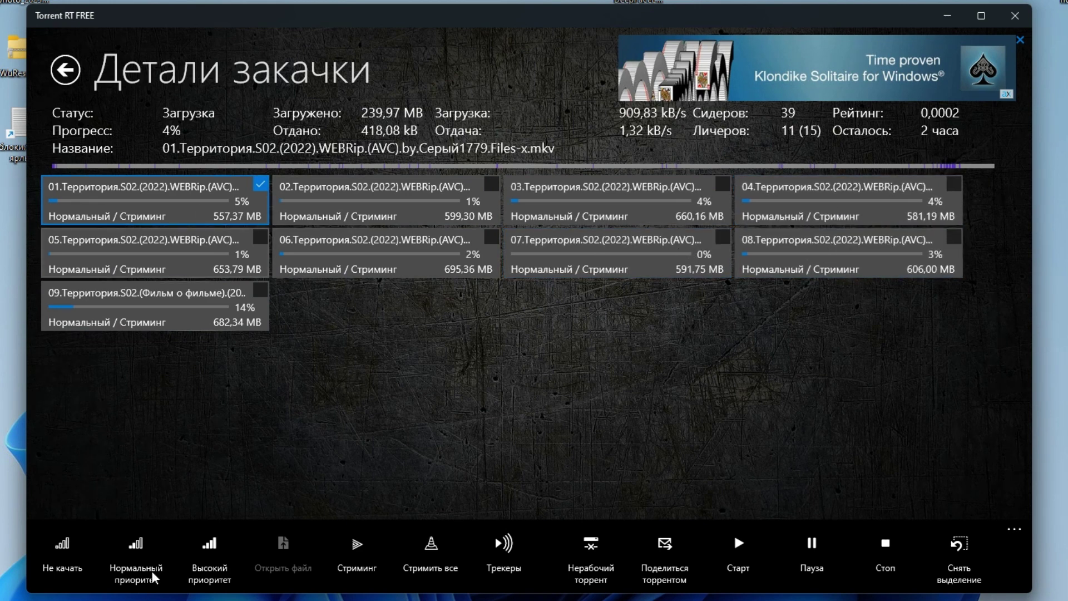
Add files 02, 05, 06 and 09 to the selection with file 01 and assign them normal priority
click(236, 266)
click(367, 208)
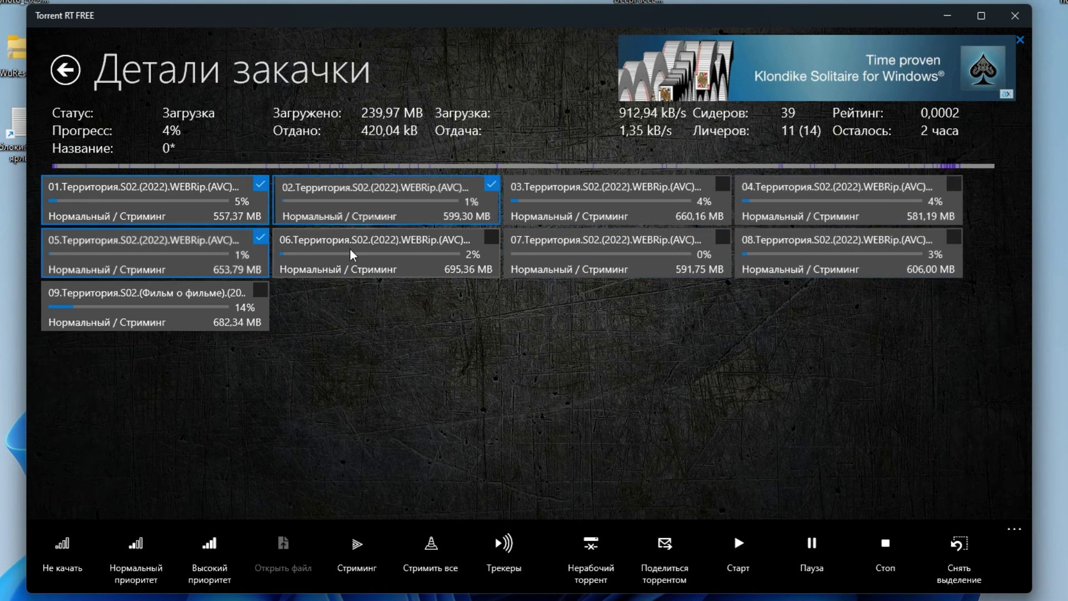
click(155, 309)
click(367, 258)
click(139, 545)
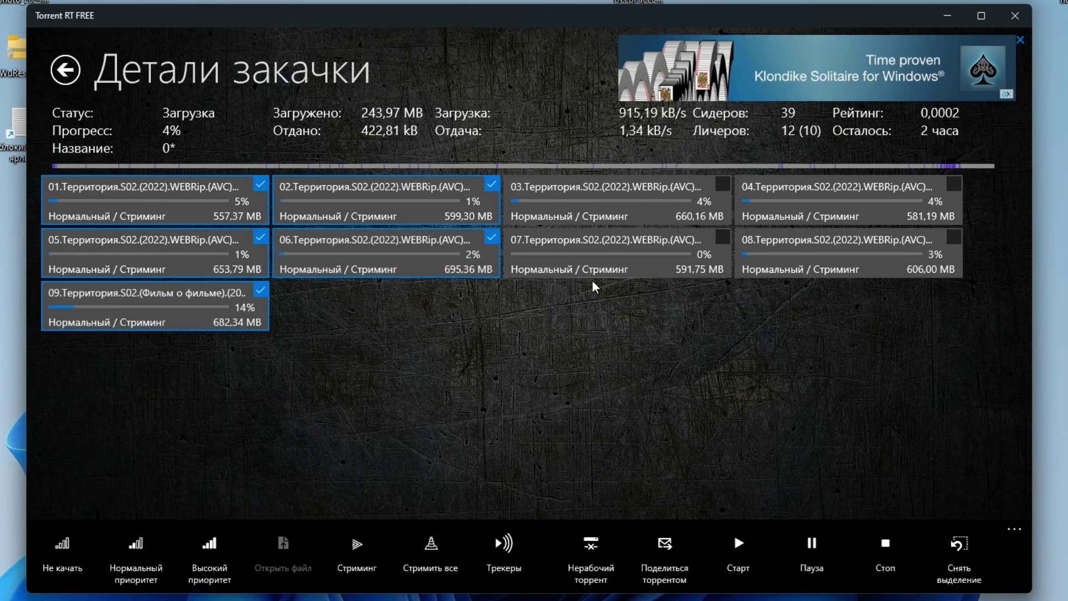
Change the selection to only files 03, 04, 07 and 08 and assign them high priority
click(581, 262)
click(612, 200)
click(782, 189)
click(776, 256)
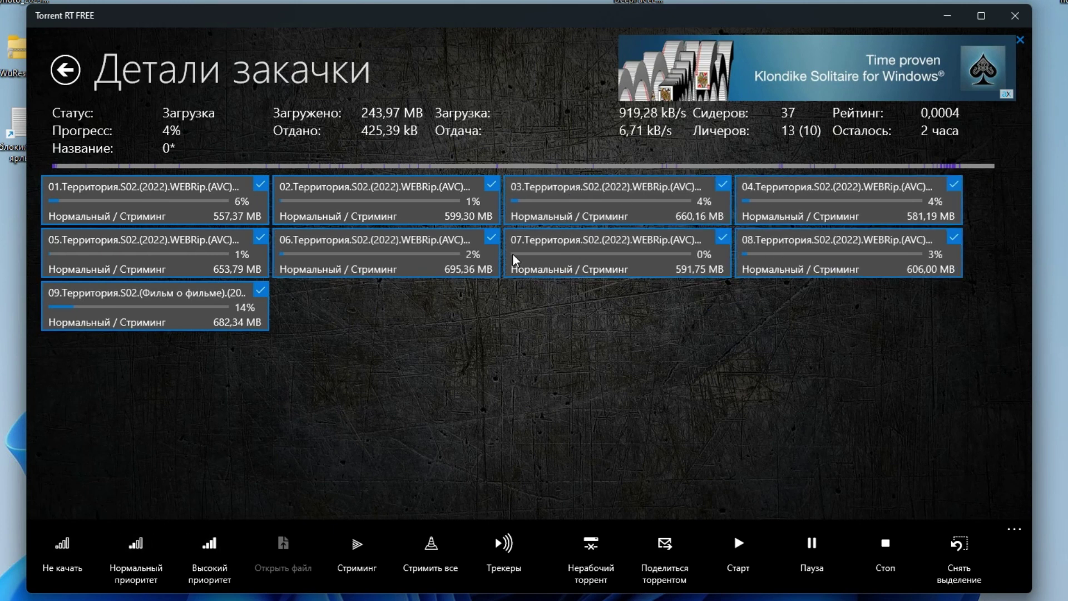
click(367, 259)
click(367, 208)
click(156, 208)
click(156, 258)
click(192, 322)
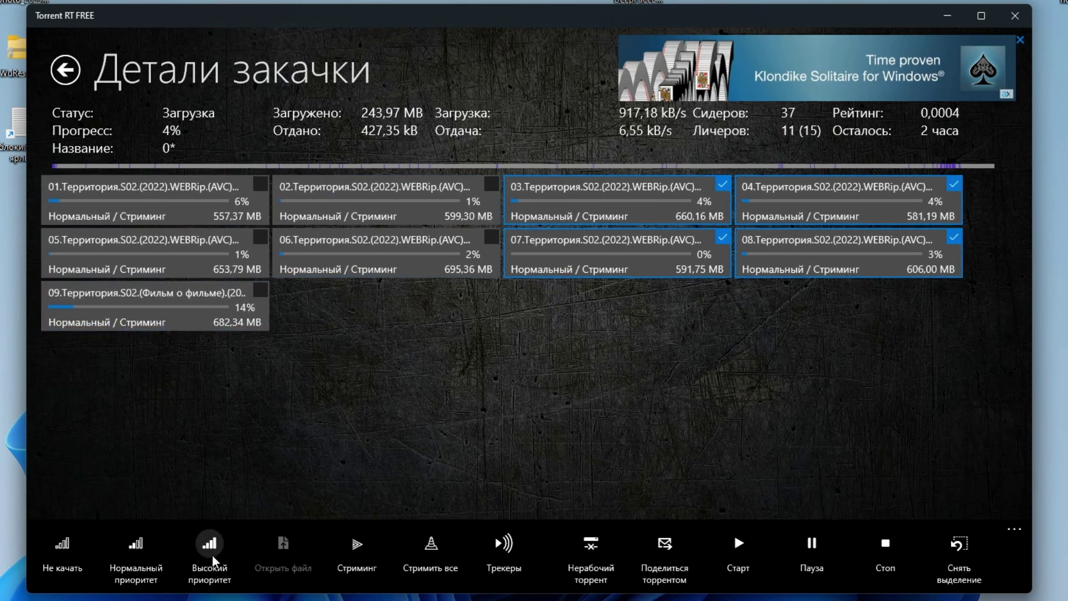
click(209, 548)
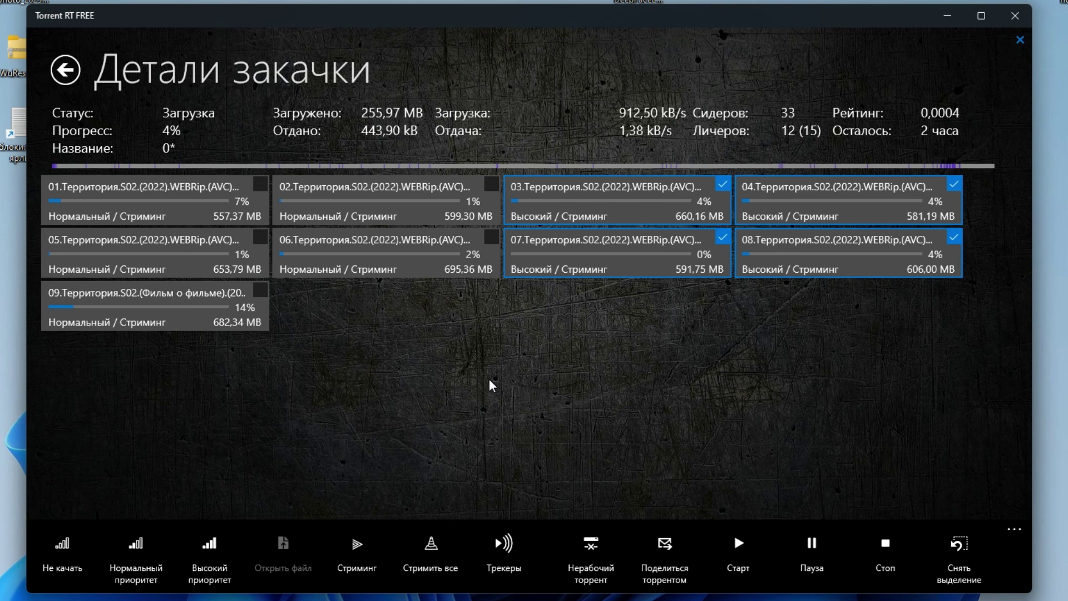
Open only file 01 of the download for streaming, and return from the player to the active downloads list
click(239, 211)
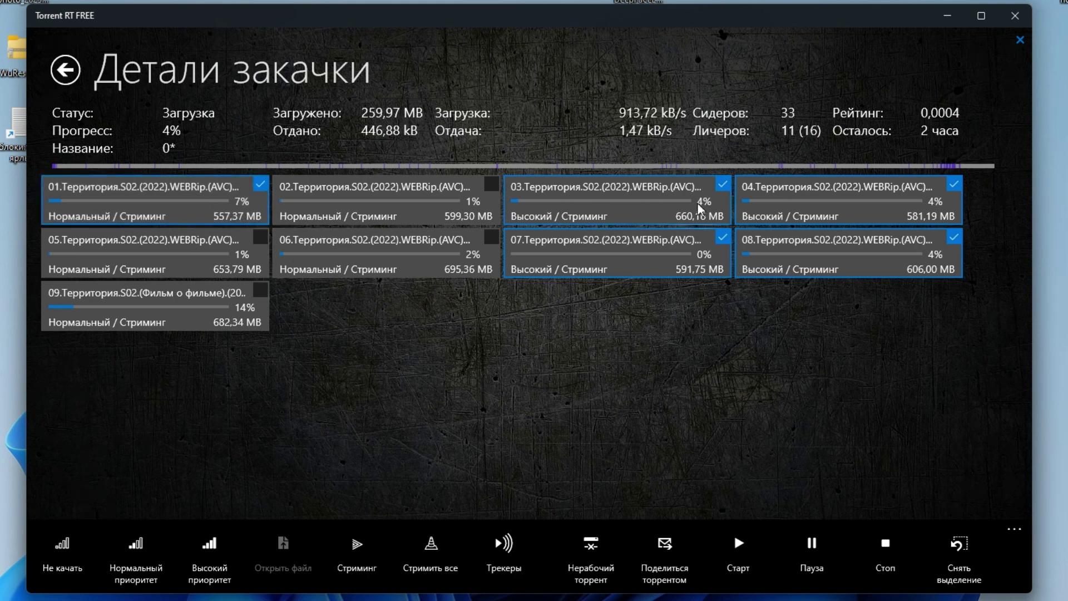
click(675, 208)
click(684, 248)
click(834, 206)
click(834, 256)
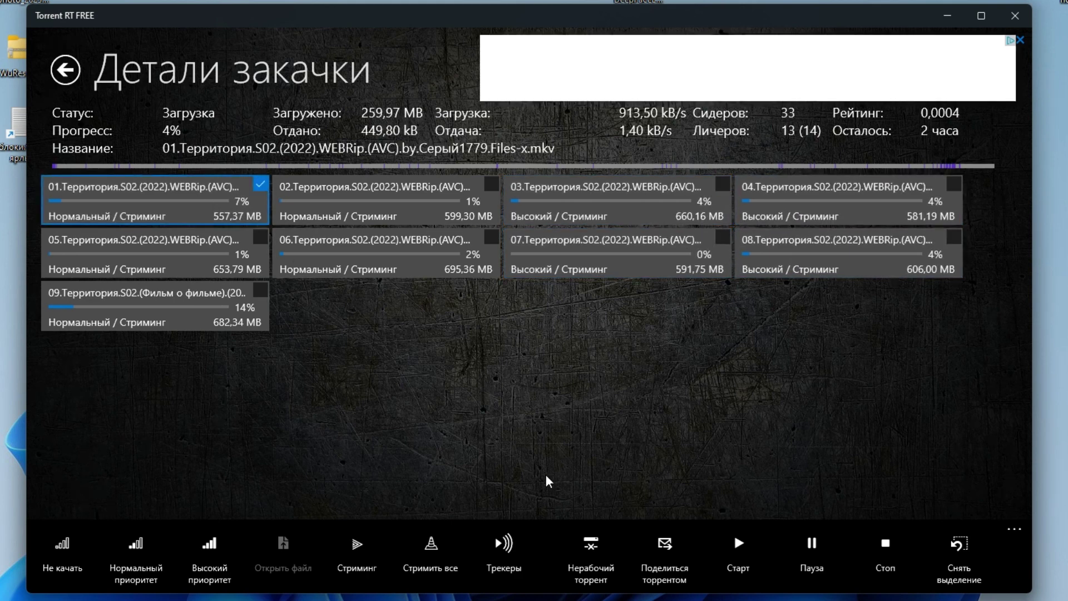
click(380, 565)
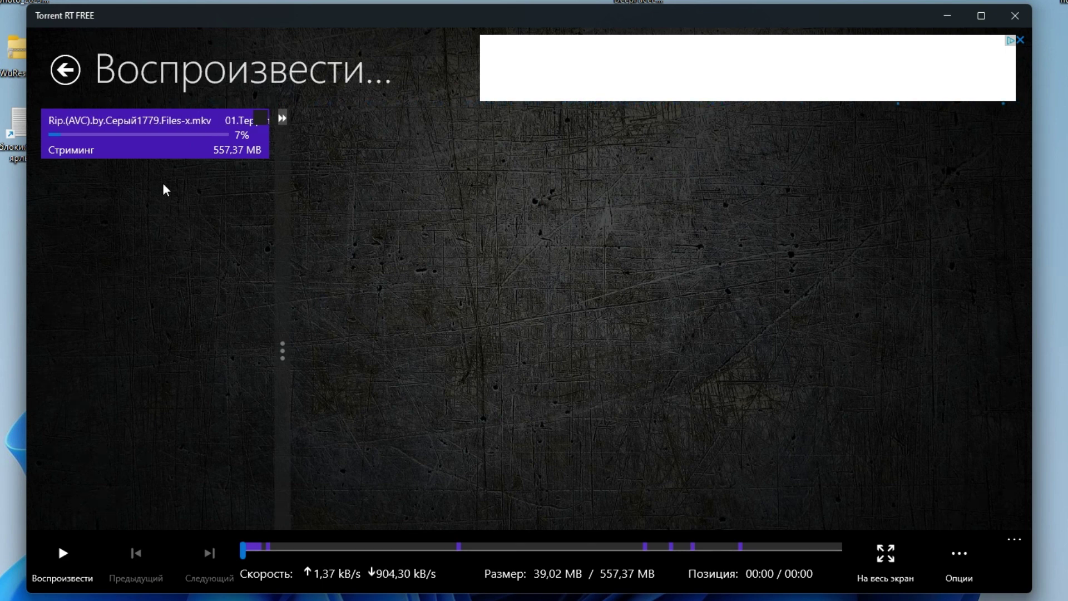
click(65, 71)
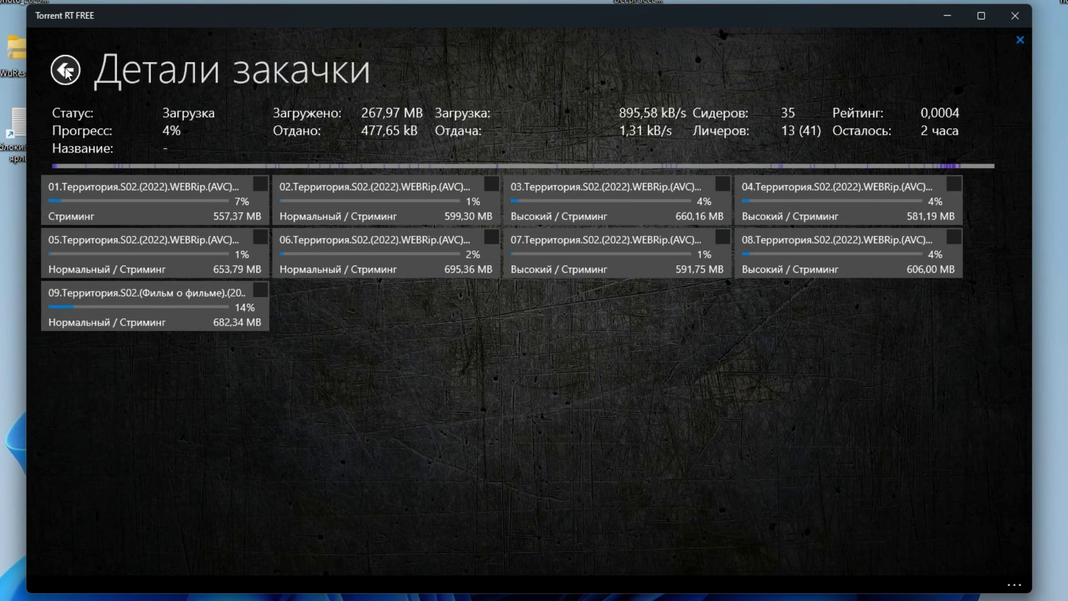
click(54, 73)
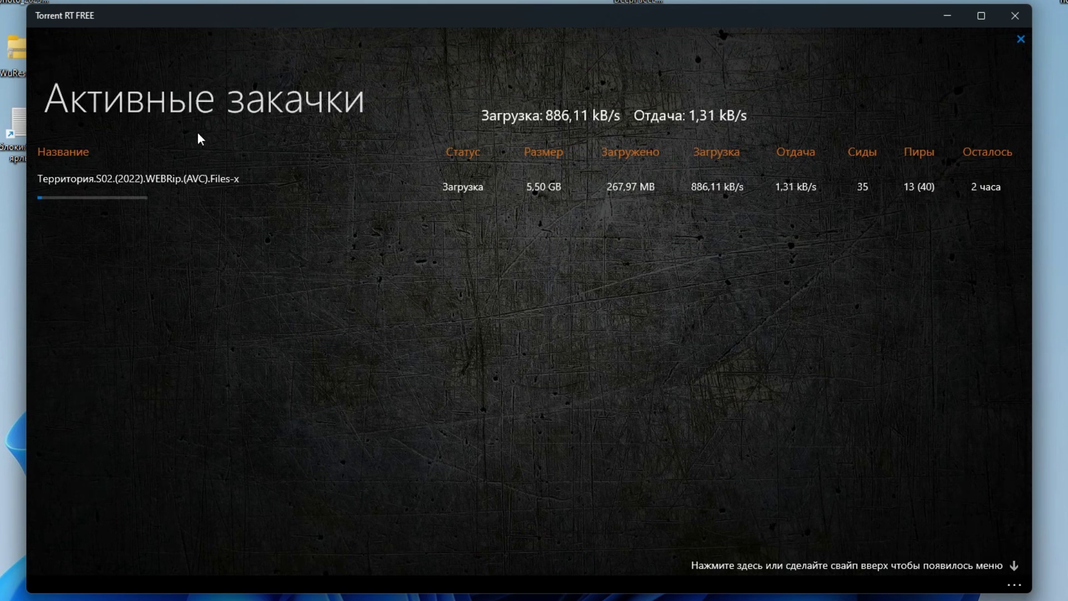